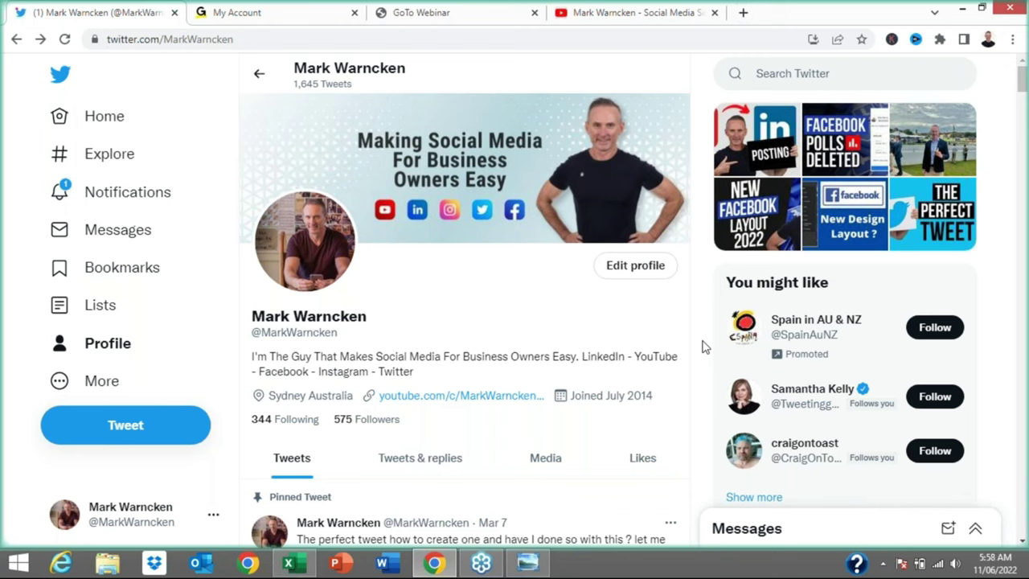
- Switch to the photo viewer showing the 'Tweet, Hashtag, Tag' title image
{"action": "key", "text": "alt+Tab"}
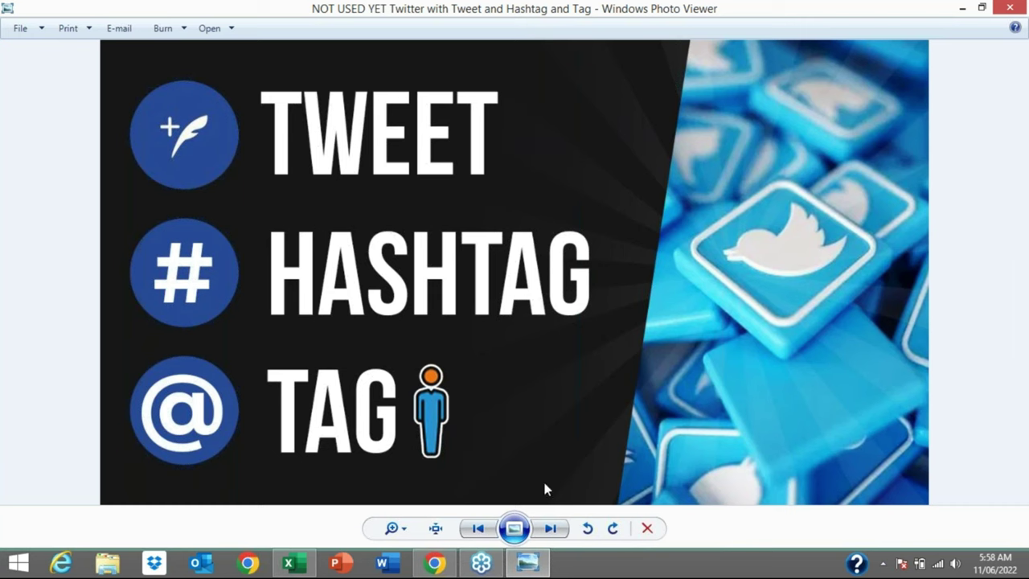
- Return to the Twitter profile page and start a blank new tweet
{"action": "left_click", "coordinate": [434, 562]}
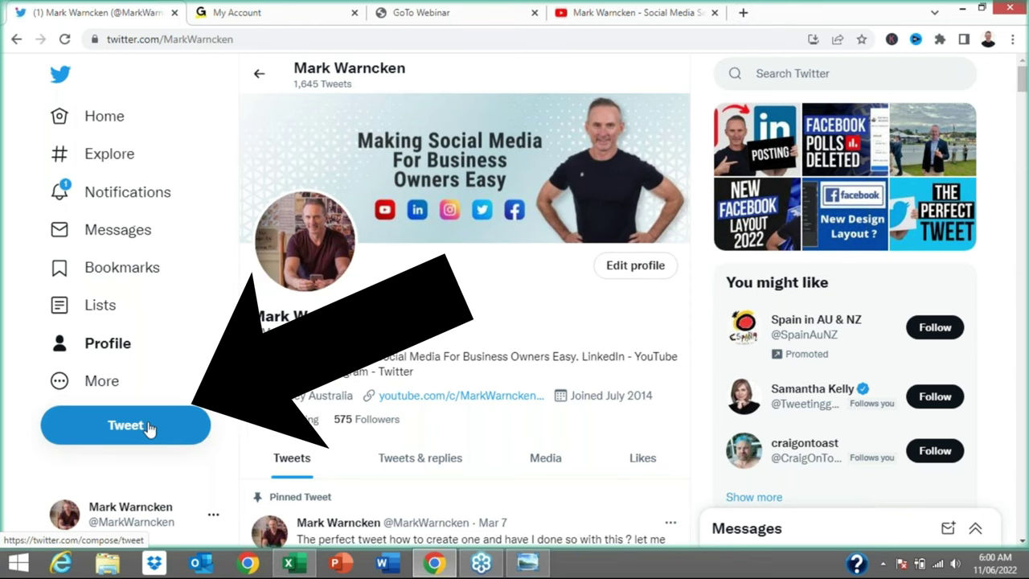
{"action": "left_click", "coordinate": [150, 428]}
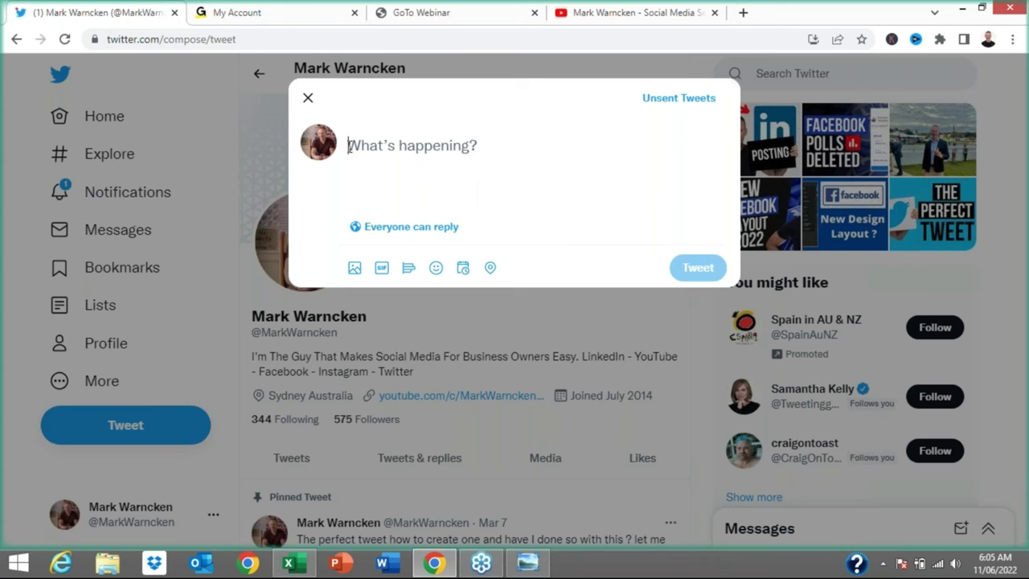
- Write 'Facebooks new layout are you a fan or not ?' and attach the Facebook New Layout Fail image
{"action": "type", "text": "Facebo"}
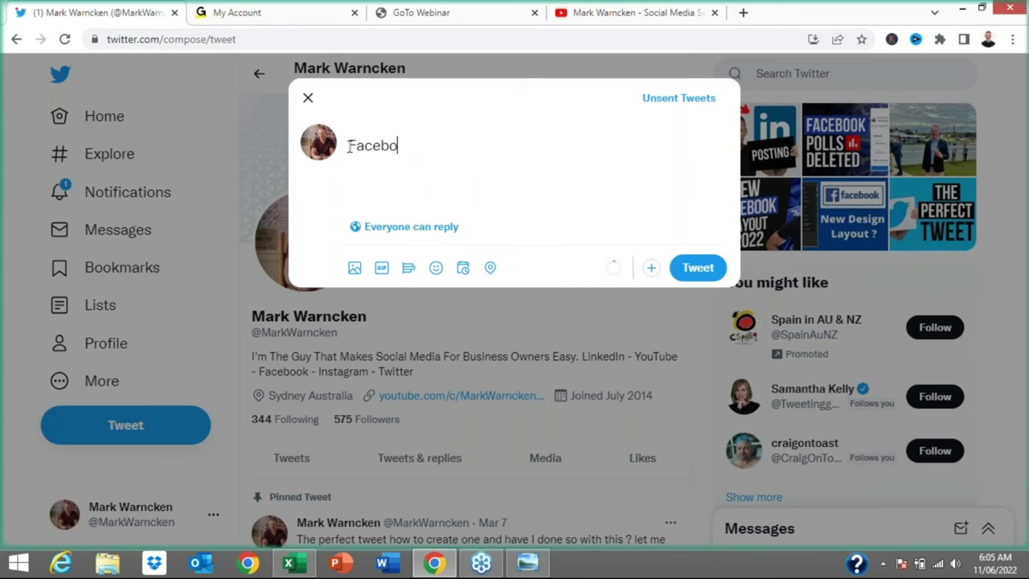
{"action": "type", "text": "ok"}
{"action": "key", "text": "BackSpace"}
{"action": "type", "text": "s new"}
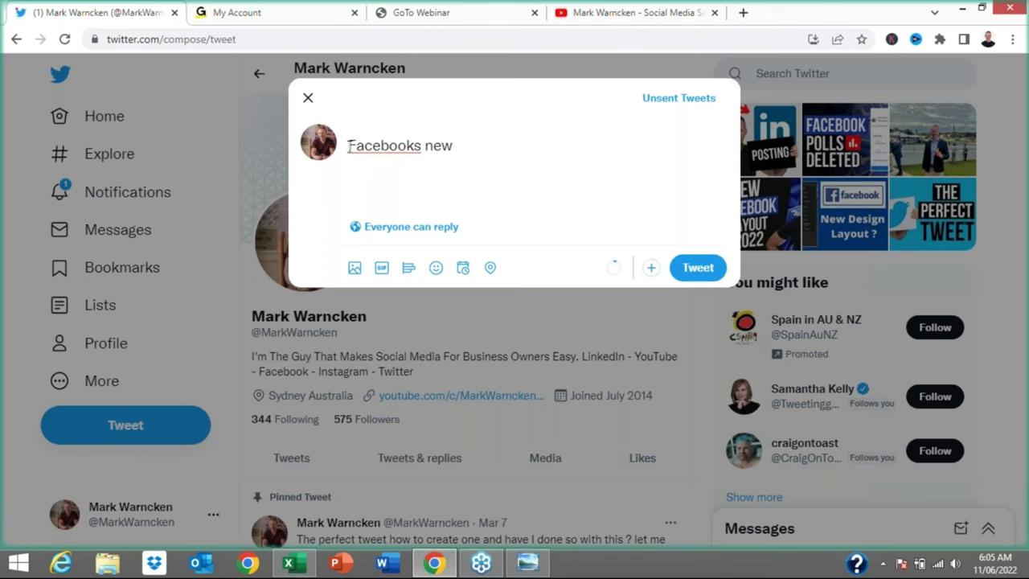
{"action": "type", "text": "layout"}
{"action": "type", "text": "are"}
{"action": "key", "text": "BackSpace"}
{"action": "key", "text": "BackSpace"}
{"action": "key", "text": "BackSpace"}
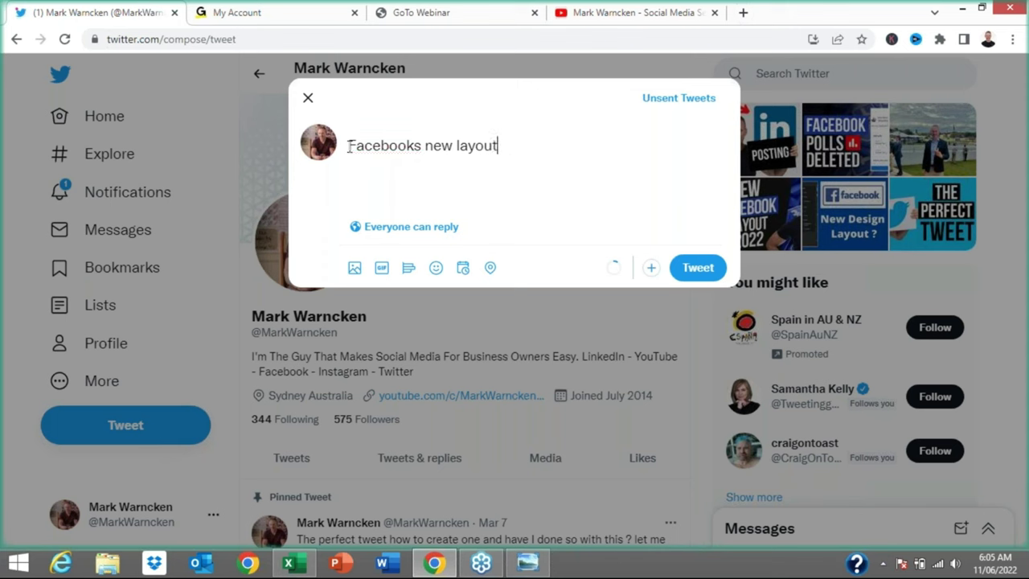
{"action": "type", "text": "are you"}
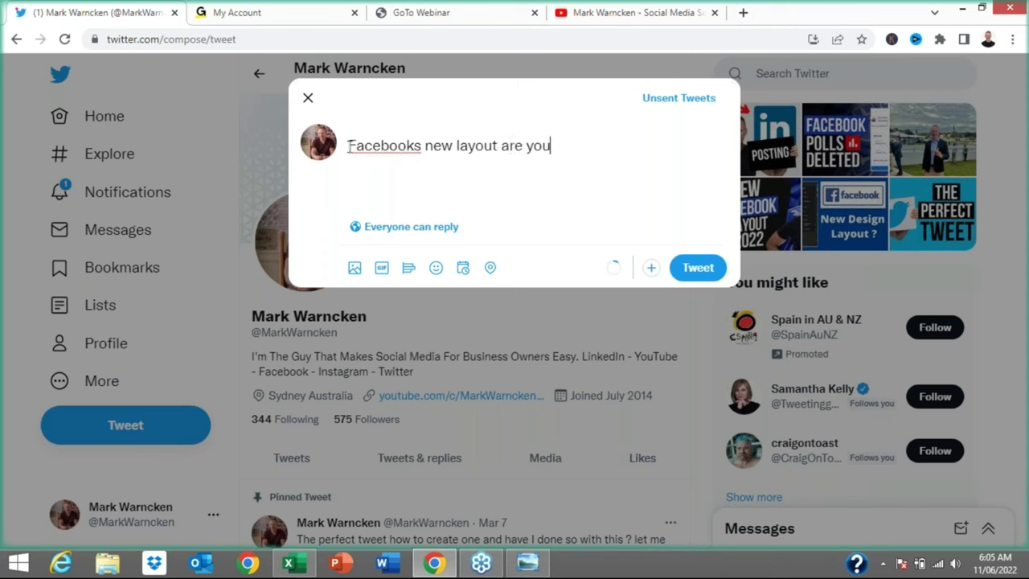
{"action": "type", "text": " a fan or "}
{"action": "type", "text": "not ?"}
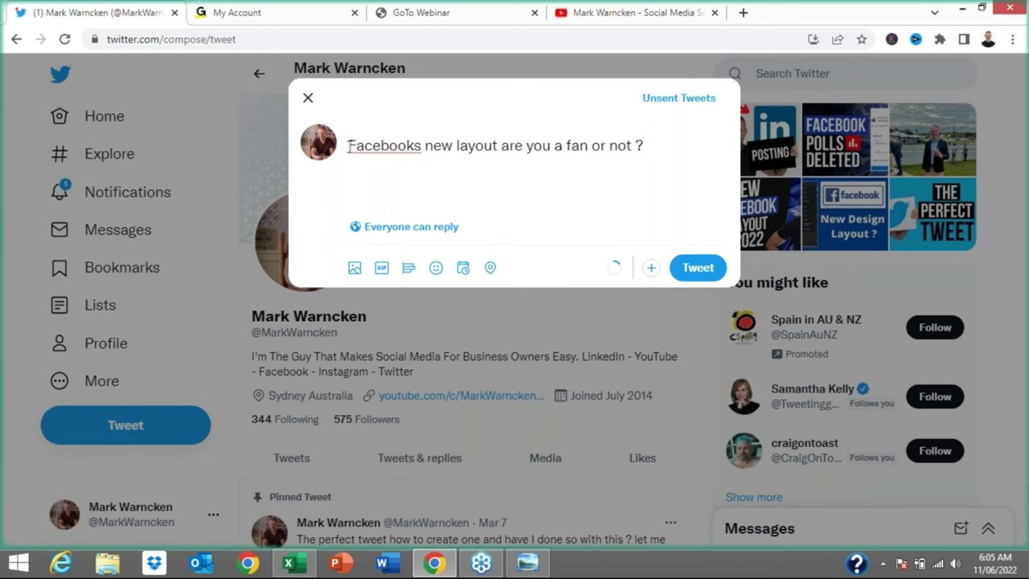
{"action": "key", "text": "ctrl+v"}
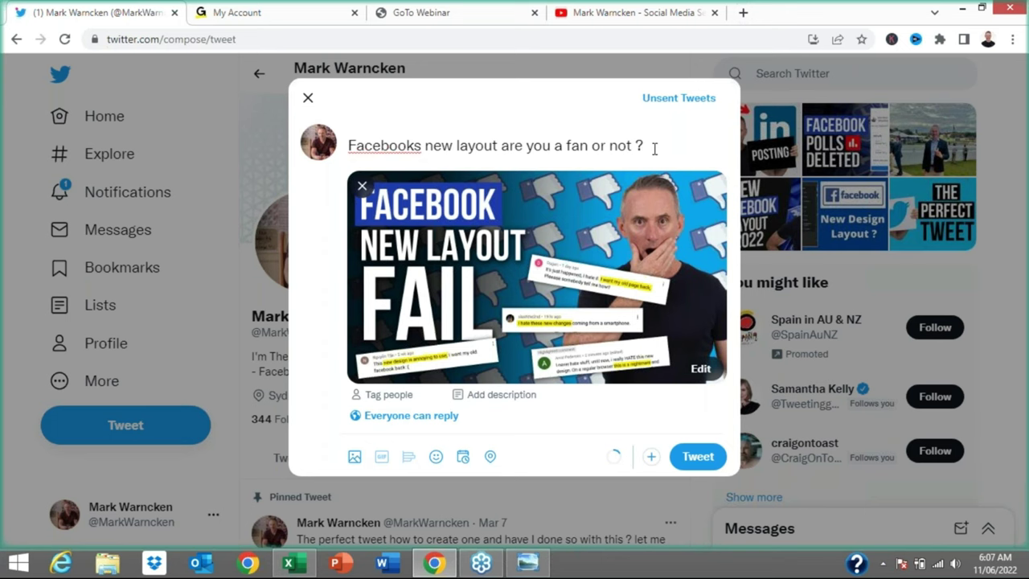
- Add #Facebook #facebooknewlayout #facebooknewdesign on a new line under the question
{"action": "key", "text": "Return"}
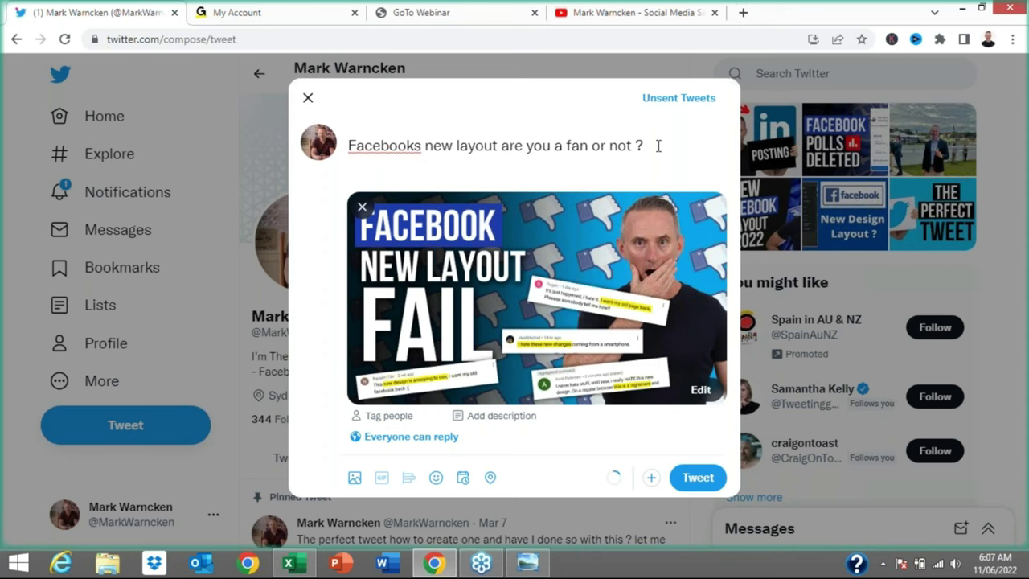
{"action": "type", "text": "#"}
{"action": "type", "text": "face"}
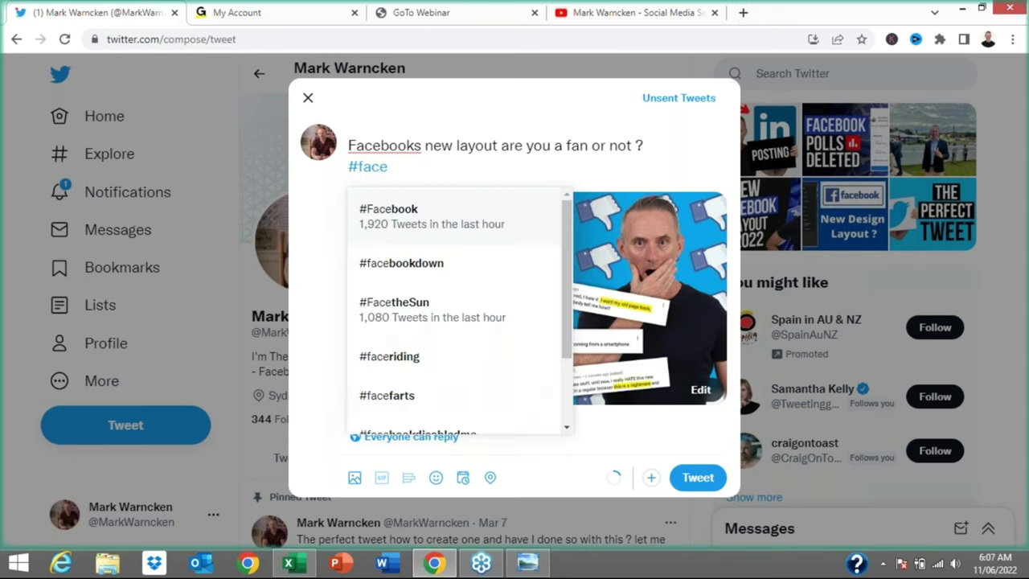
{"action": "type", "text": "book"}
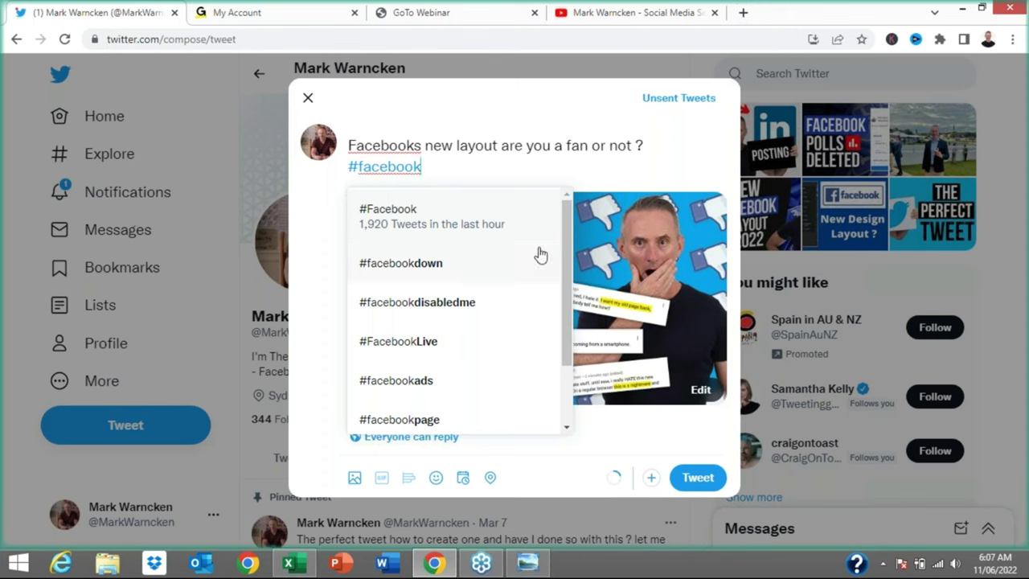
{"action": "key", "text": "Return"}
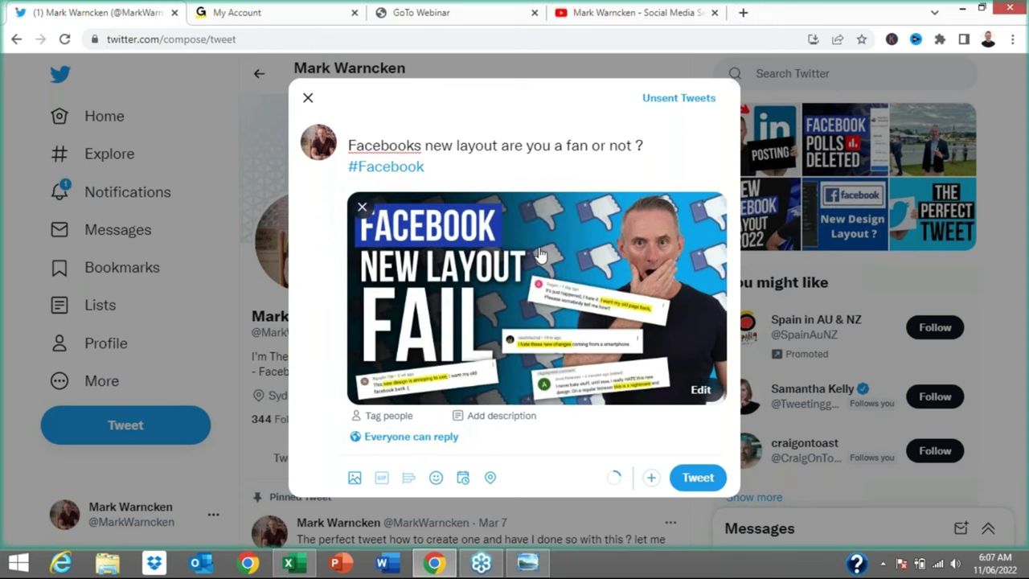
{"action": "type", "text": "#fa"}
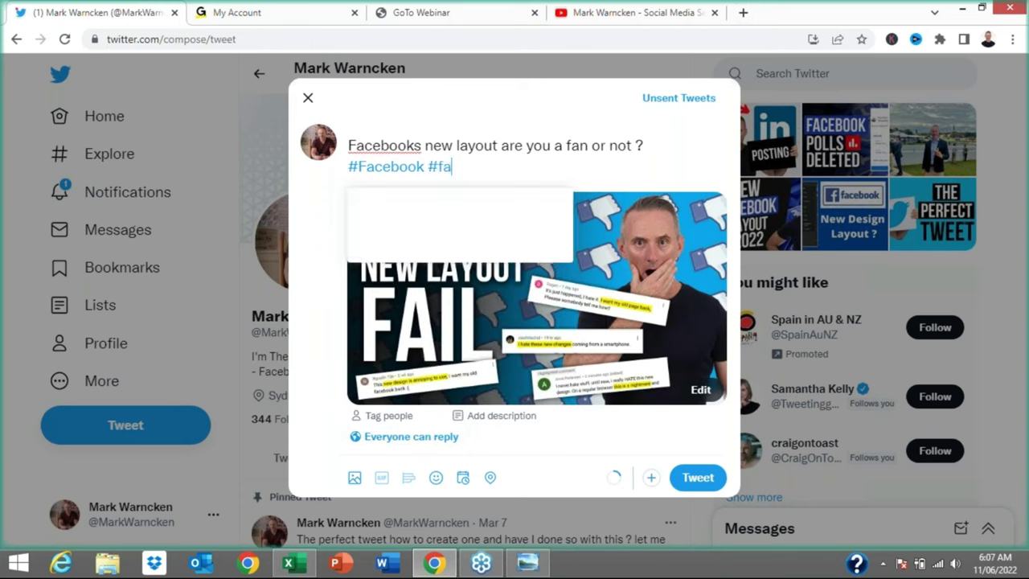
{"action": "type", "text": "cebook"}
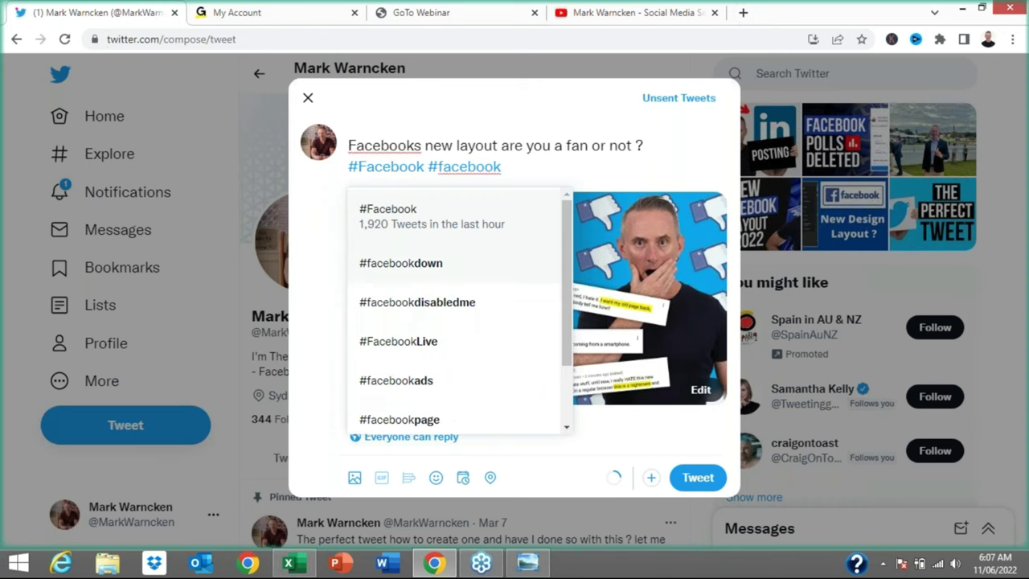
{"action": "type", "text": "new"}
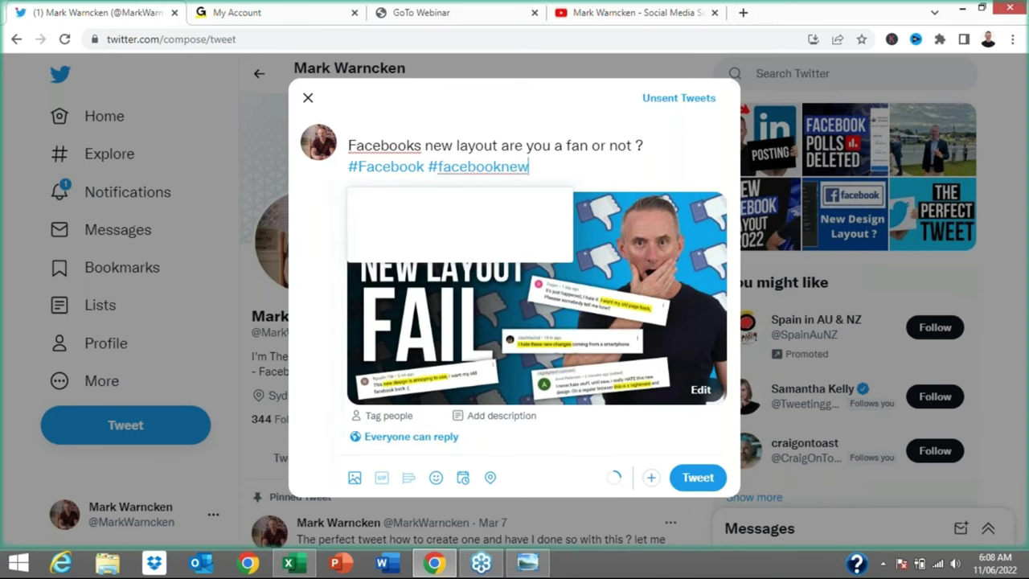
{"action": "type", "text": "layout"}
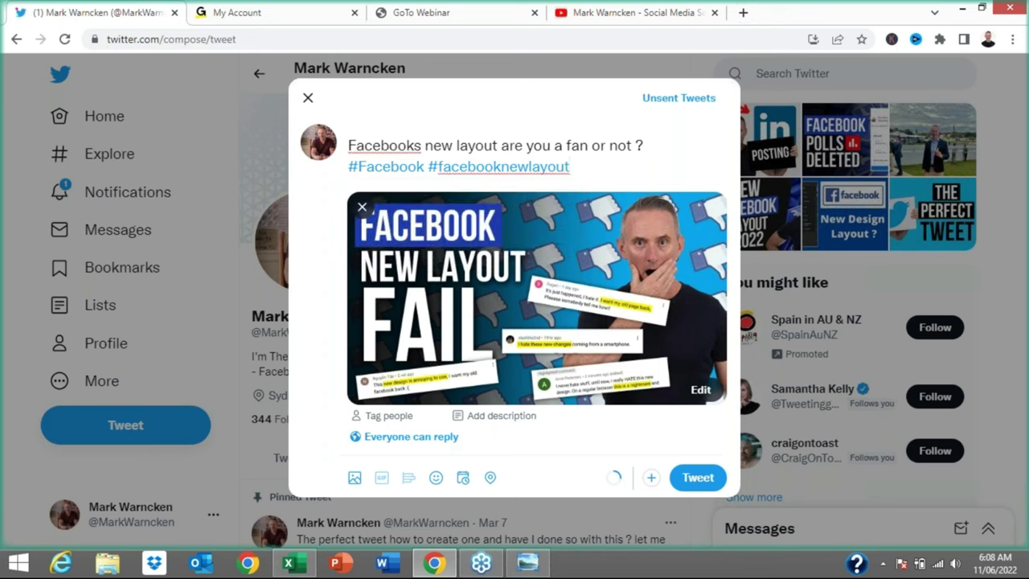
{"action": "type", "text": " #facebooknewdesi"}
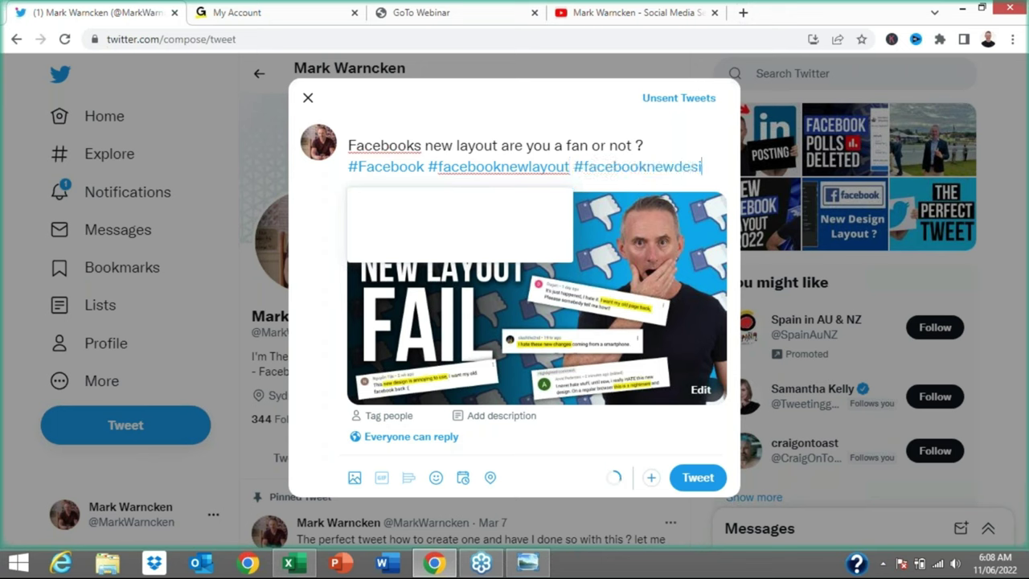
{"action": "type", "text": "gn"}
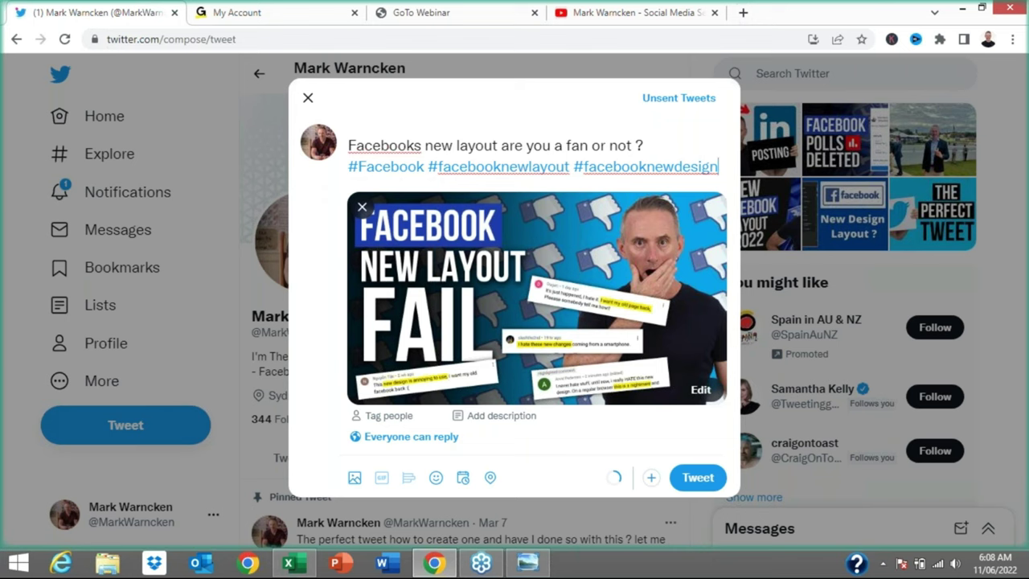
{"action": "key", "text": "Return"}
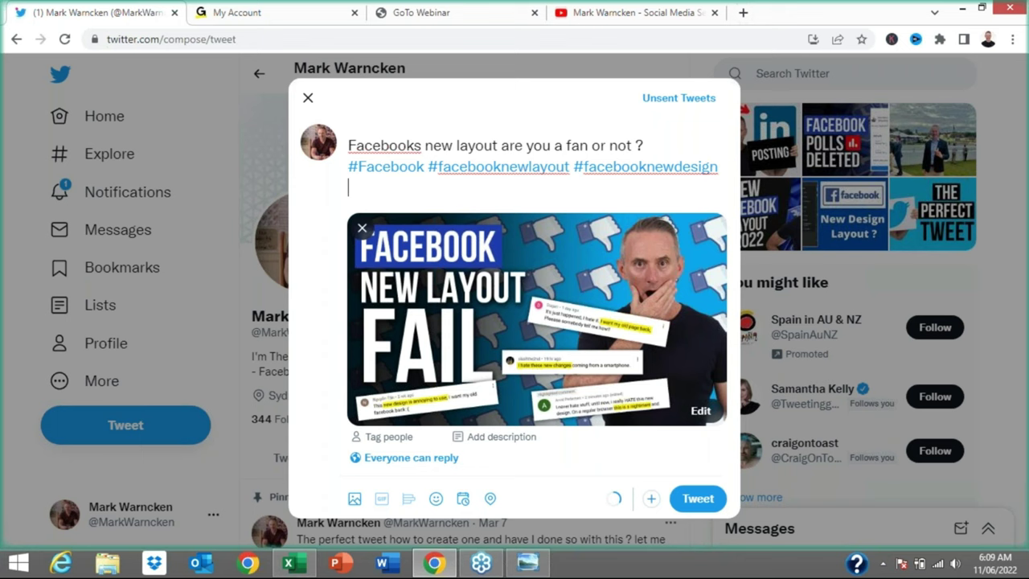
- Mention the tweet author's own account, picked from the handle suggestions
{"action": "type", "text": "@"}
{"action": "type", "text": "mark"}
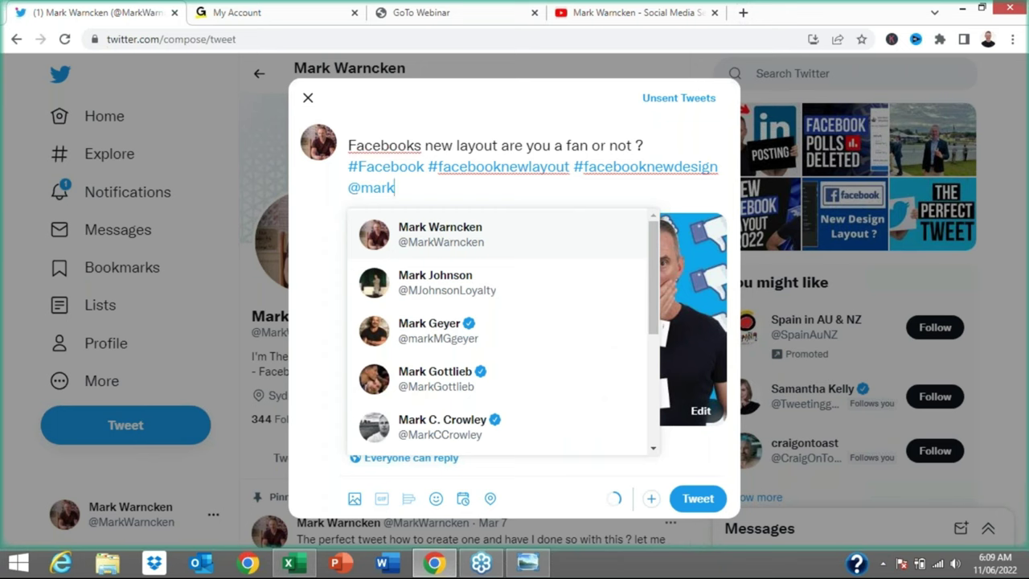
{"action": "left_click", "coordinate": [537, 253]}
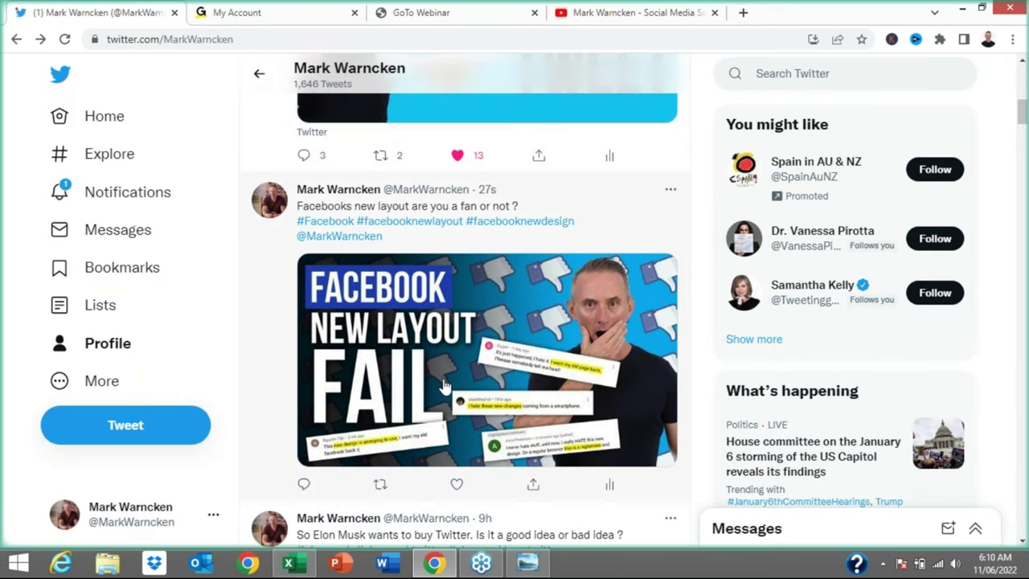
- Like the newly posted Facebook layout tweet so it shows one like
{"action": "left_click", "coordinate": [455, 485]}
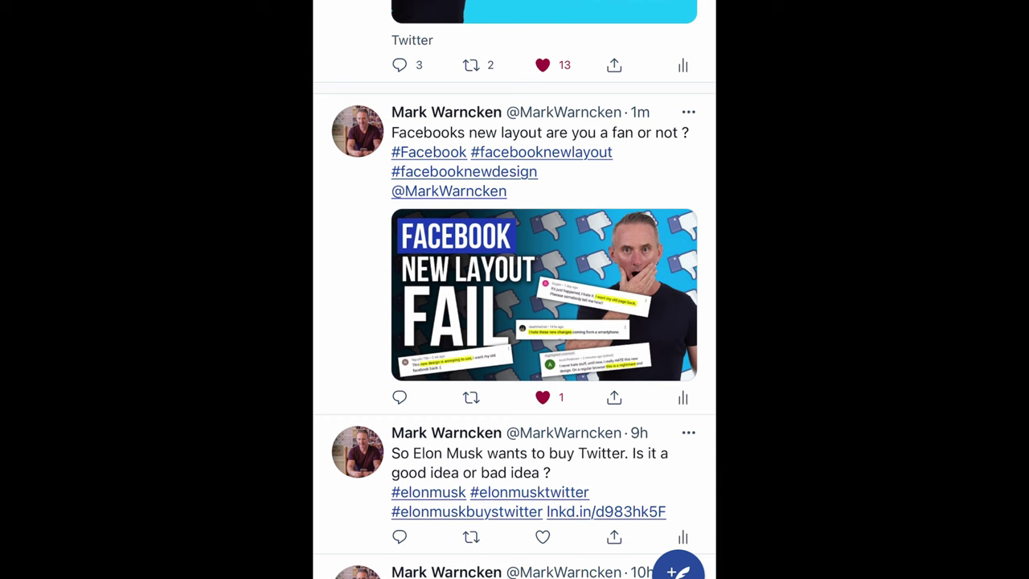
{"action": "scroll", "coordinate": [514, 289], "scroll_direction": "up", "scroll_amount": 1}
{"action": "scroll", "coordinate": [514, 289], "scroll_direction": "down", "scroll_amount": 2}
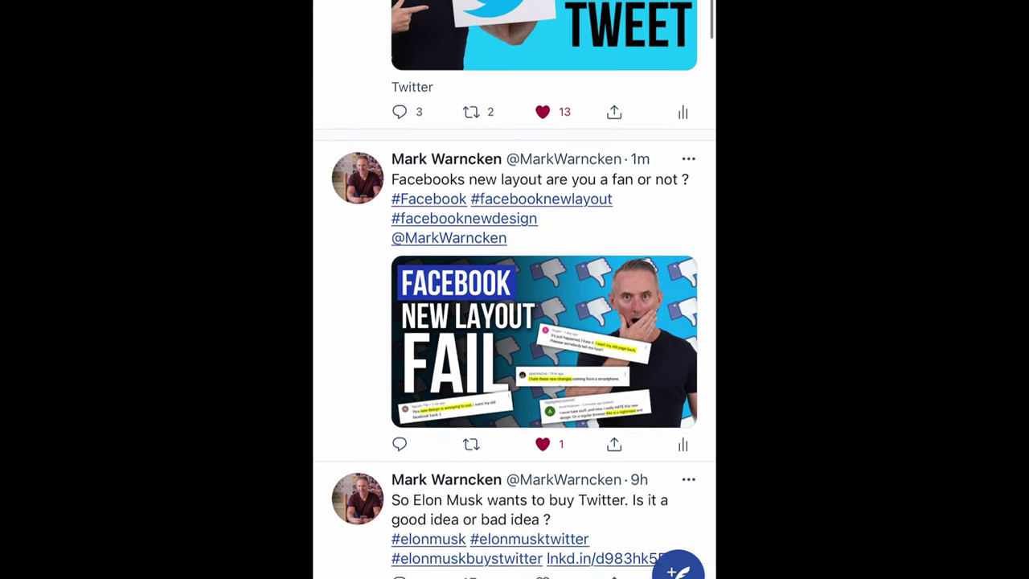